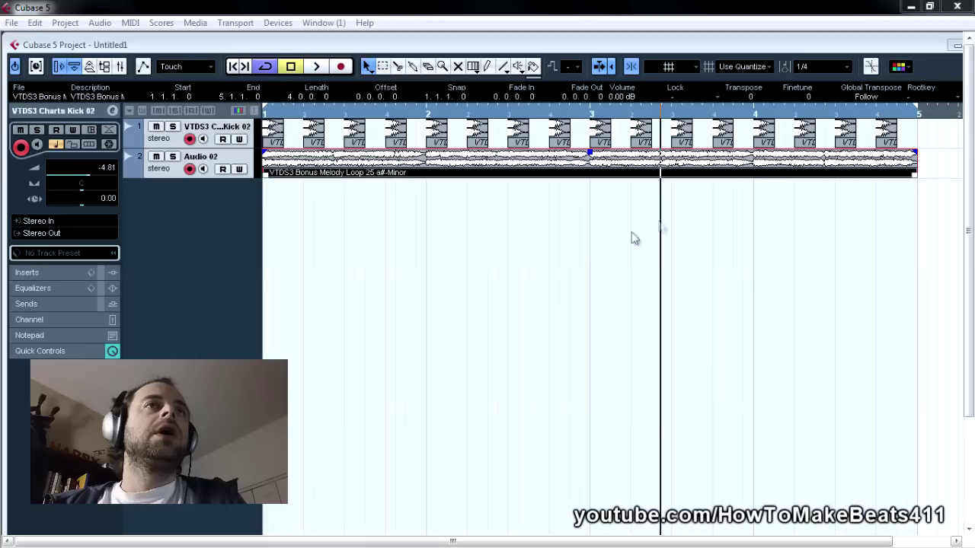
Disarm recording on the kick track and return the playhead to the project start
{"action": "left_click", "coordinate": [189, 138]}
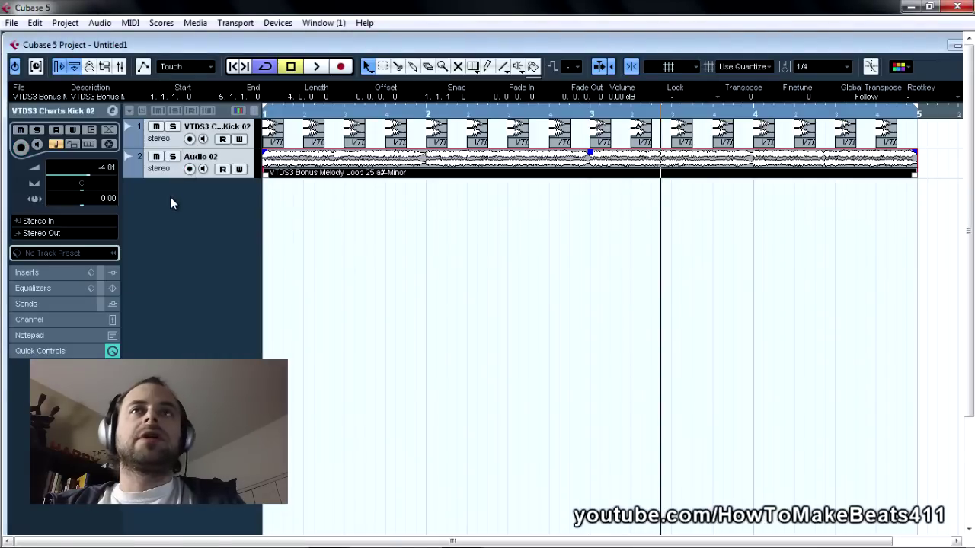
{"action": "left_click", "coordinate": [233, 67]}
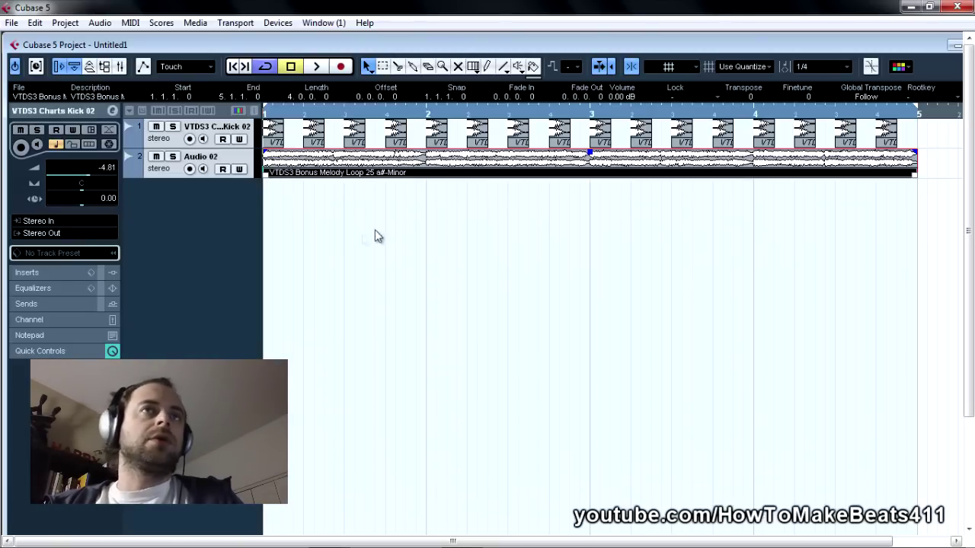
Play the beat, select the Audio 02 melody track, then stop playback
{"action": "key", "text": "space"}
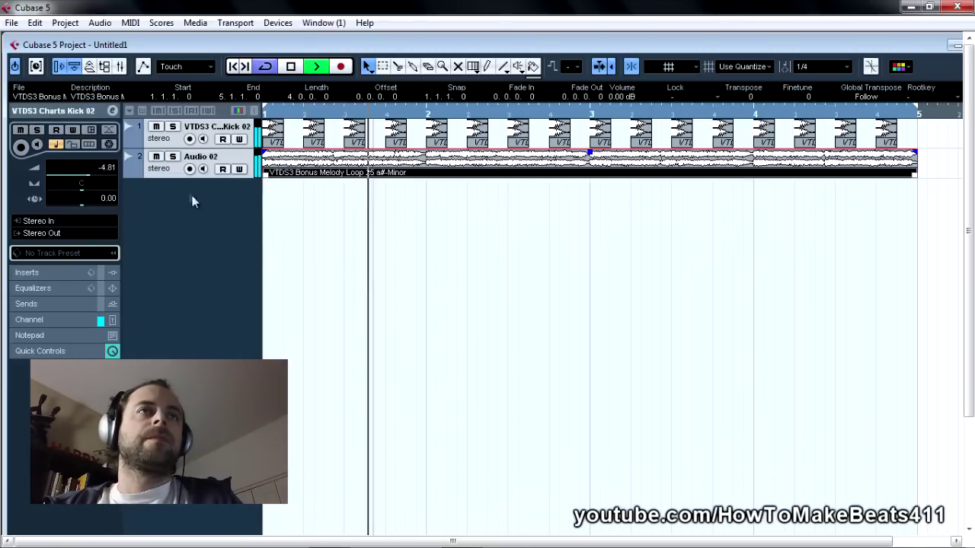
{"action": "left_click", "coordinate": [209, 171]}
{"action": "left_click", "coordinate": [105, 320]}
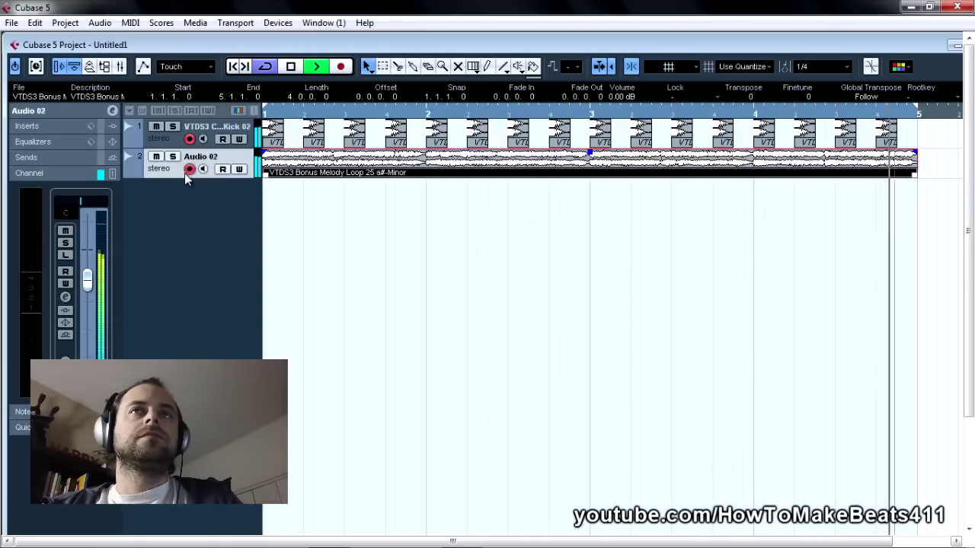
{"action": "key", "text": "space"}
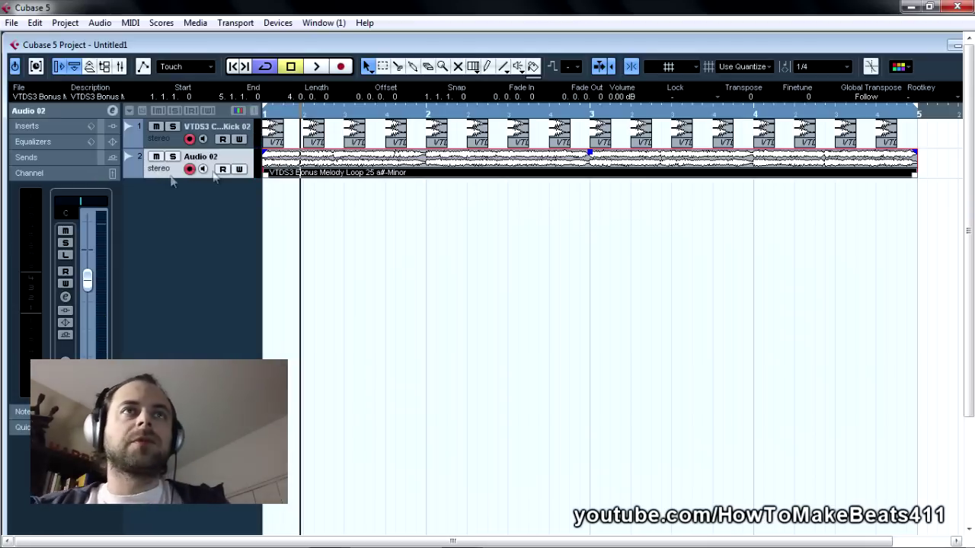
Delete a range from the melody event with the Range tool, undo it, and open Audio 02's channel settings
{"action": "right_click", "coordinate": [275, 172]}
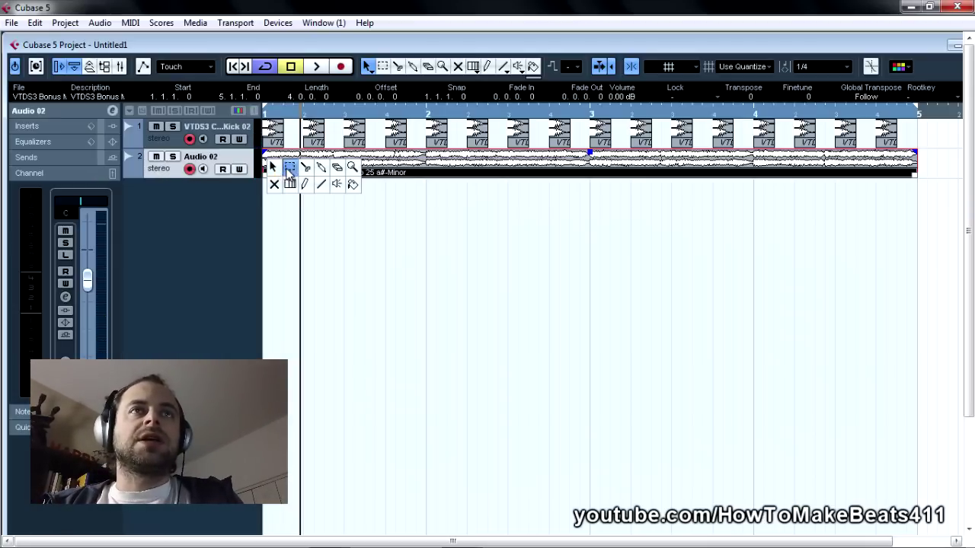
{"action": "left_click", "coordinate": [290, 167]}
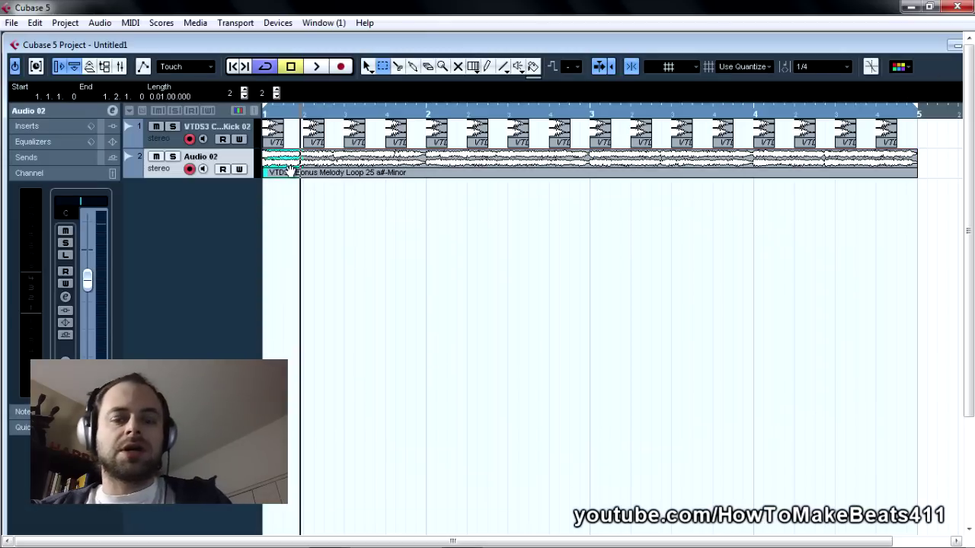
{"action": "key", "text": "Delete"}
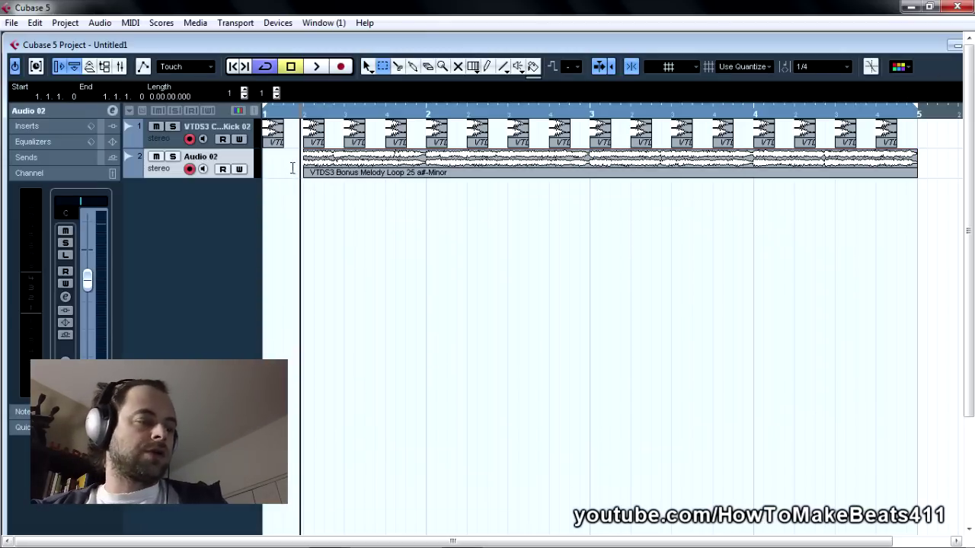
{"action": "key", "text": "ctrl+z"}
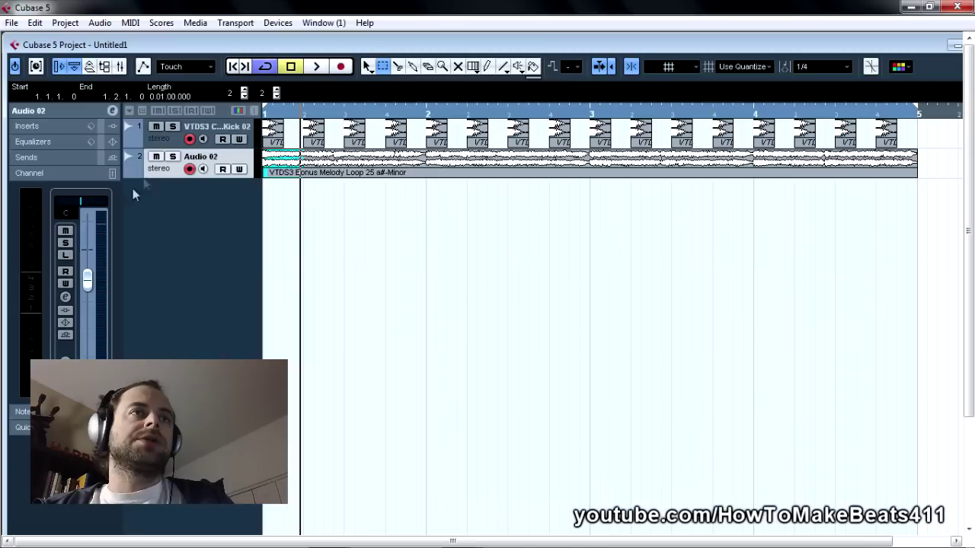
{"action": "left_click", "coordinate": [66, 297]}
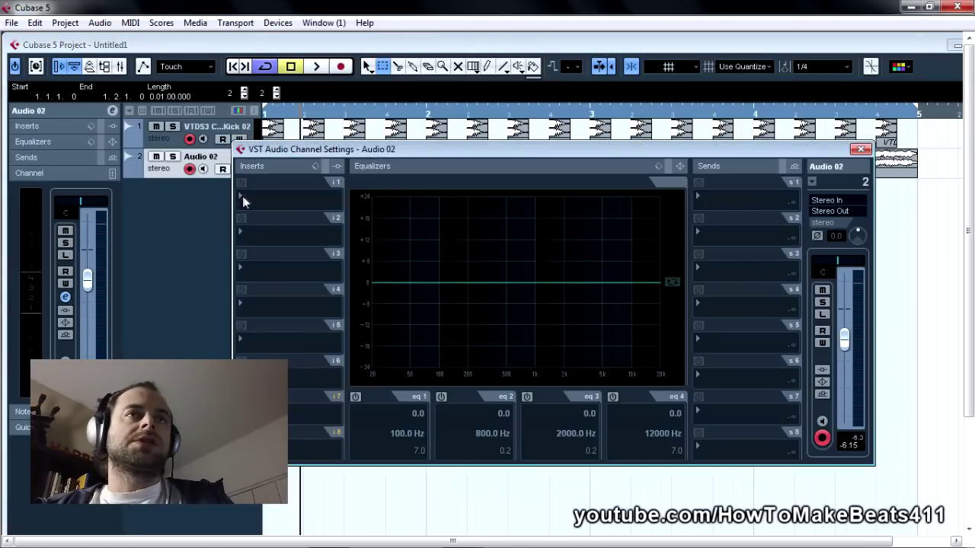
Load Chopper into Audio 02's first insert slot and try the sine, then the square waveform
{"action": "left_click", "coordinate": [242, 197]}
{"action": "mouse_move", "coordinate": [289, 413]}
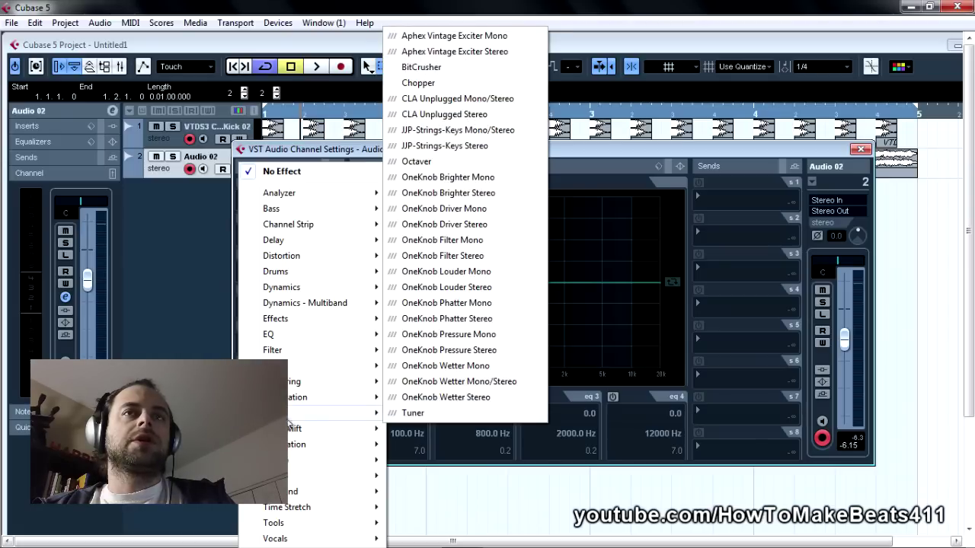
{"action": "left_click", "coordinate": [419, 83]}
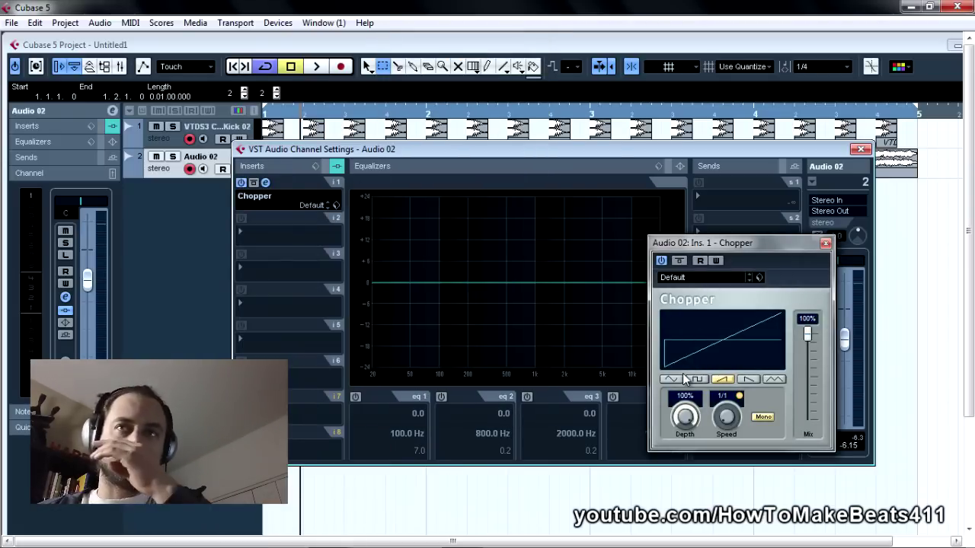
{"action": "left_click_drag", "start_coordinate": [697, 243], "coordinate": [612, 215]}
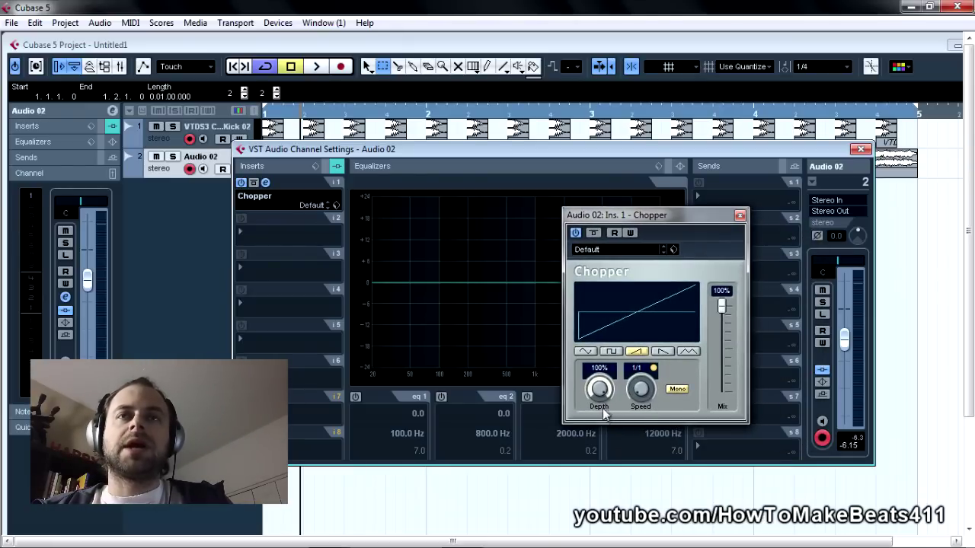
{"action": "left_click", "coordinate": [585, 352]}
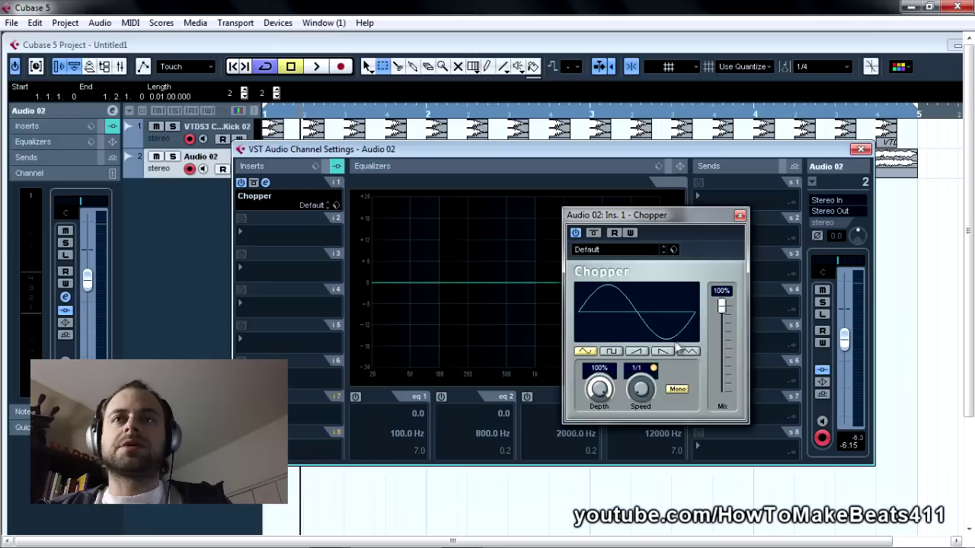
{"action": "left_click", "coordinate": [614, 352]}
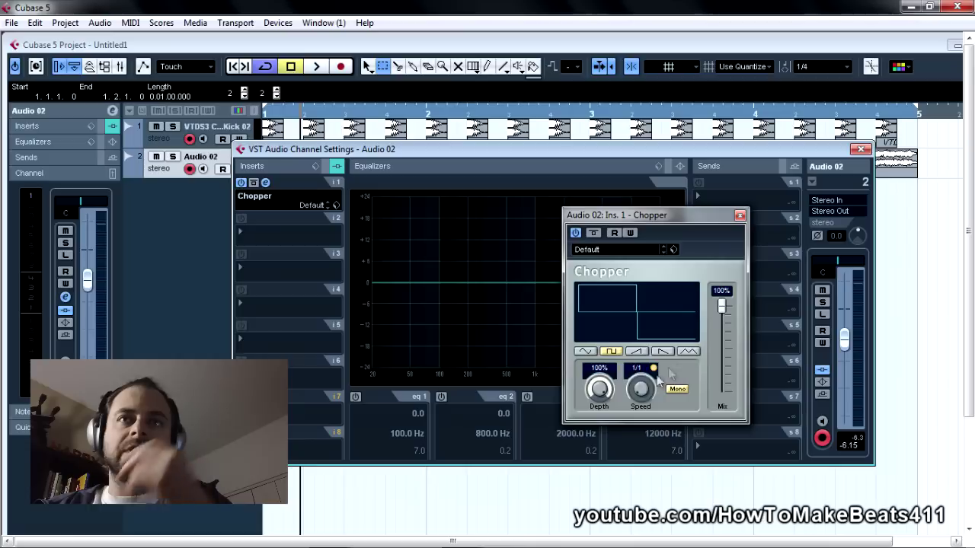
Dip the Chopper depth, restore it to 100%, and set the speed to 1/16
{"action": "left_click_drag", "start_coordinate": [598, 390], "coordinate": [599, 415]}
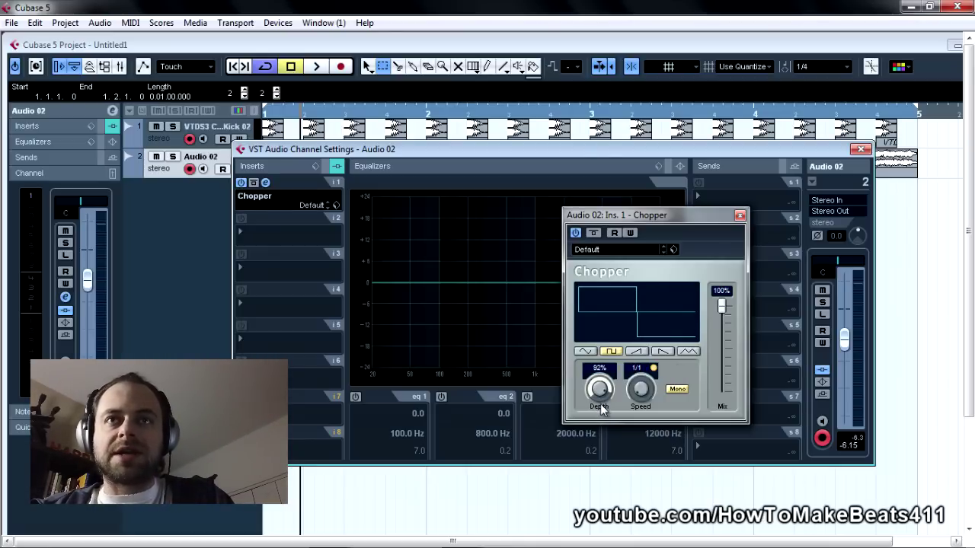
{"action": "left_click_drag", "start_coordinate": [600, 398], "coordinate": [604, 358]}
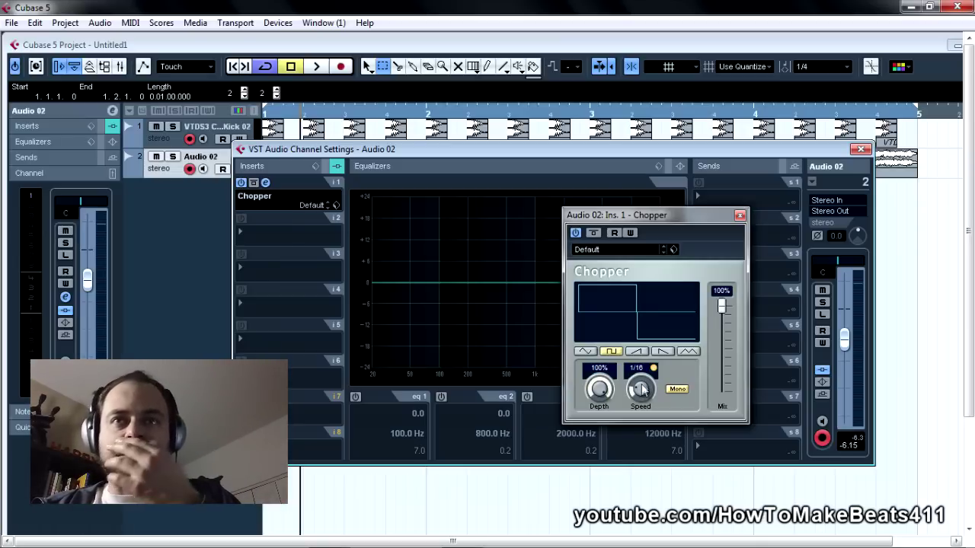
{"action": "left_click_drag", "start_coordinate": [642, 389], "coordinate": [642, 387]}
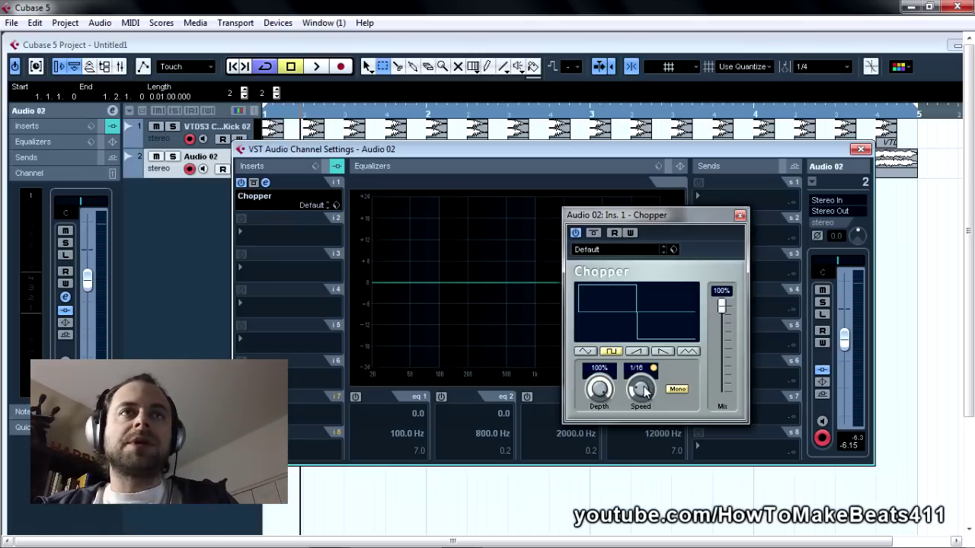
Bypass the Chopper insert and move the Chopper and channel settings windows aside
{"action": "left_click_drag", "start_coordinate": [612, 221], "coordinate": [681, 234]}
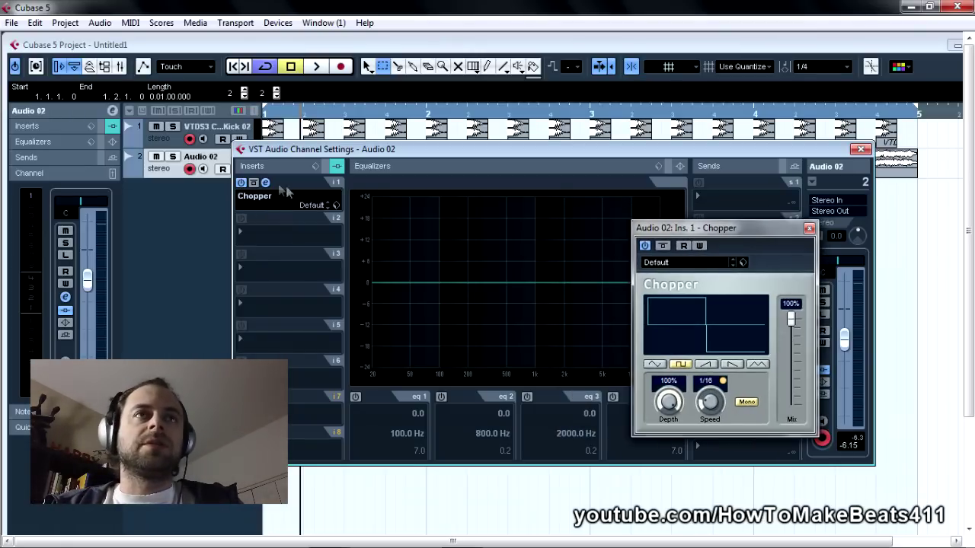
{"action": "left_click", "coordinate": [241, 182]}
{"action": "left_click_drag", "start_coordinate": [268, 144], "coordinate": [297, 179]}
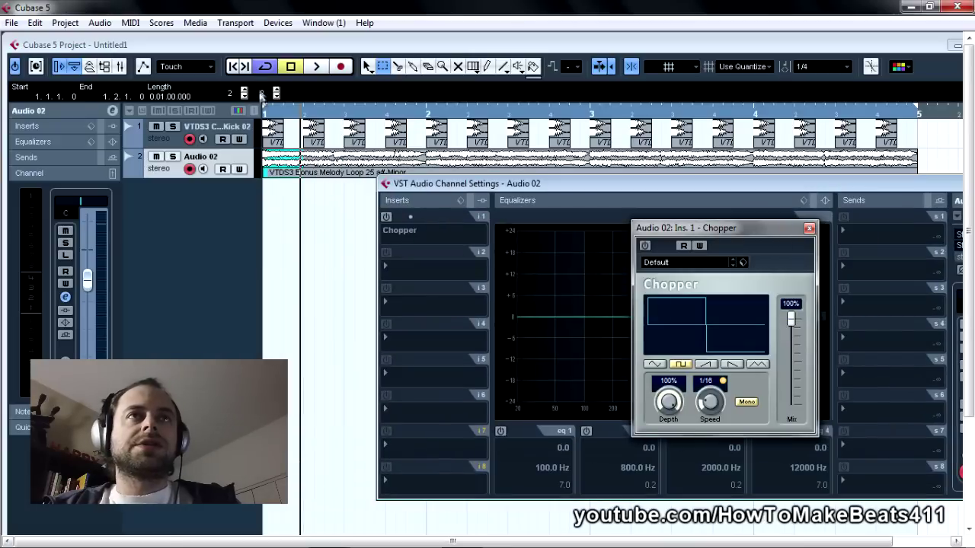
{"action": "left_click", "coordinate": [234, 72]}
Play the loop, stop, and replay it from the project start
{"action": "key", "text": "space"}
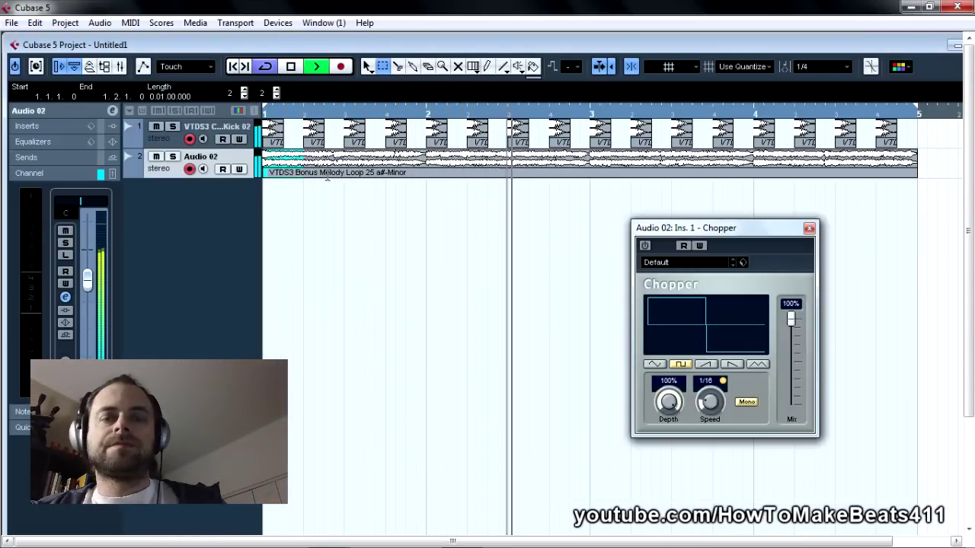
{"action": "key", "text": "space"}
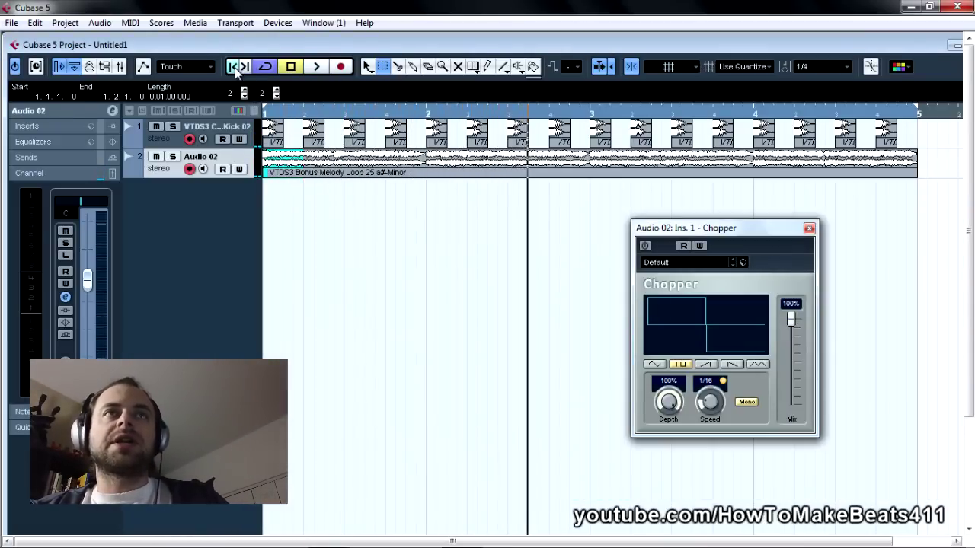
{"action": "left_click", "coordinate": [235, 67]}
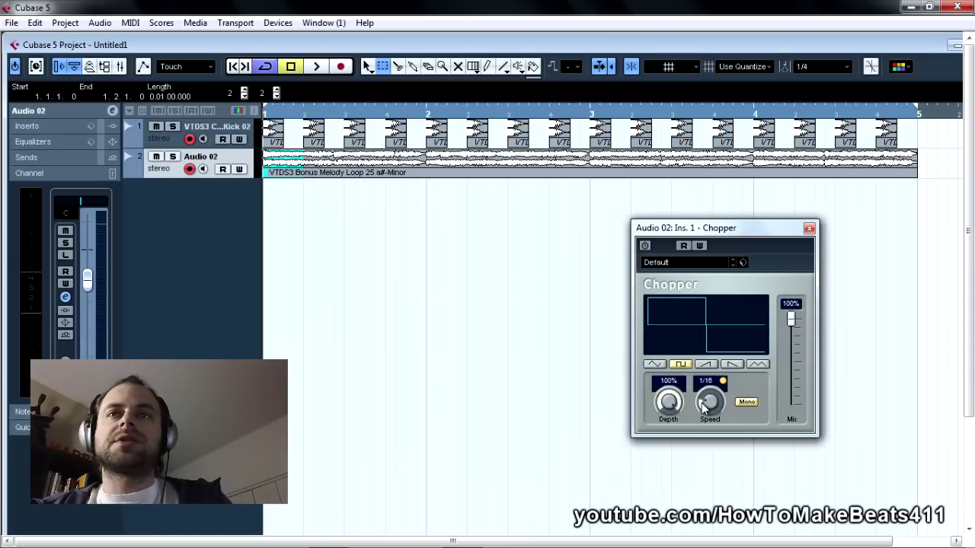
{"action": "key", "text": "space"}
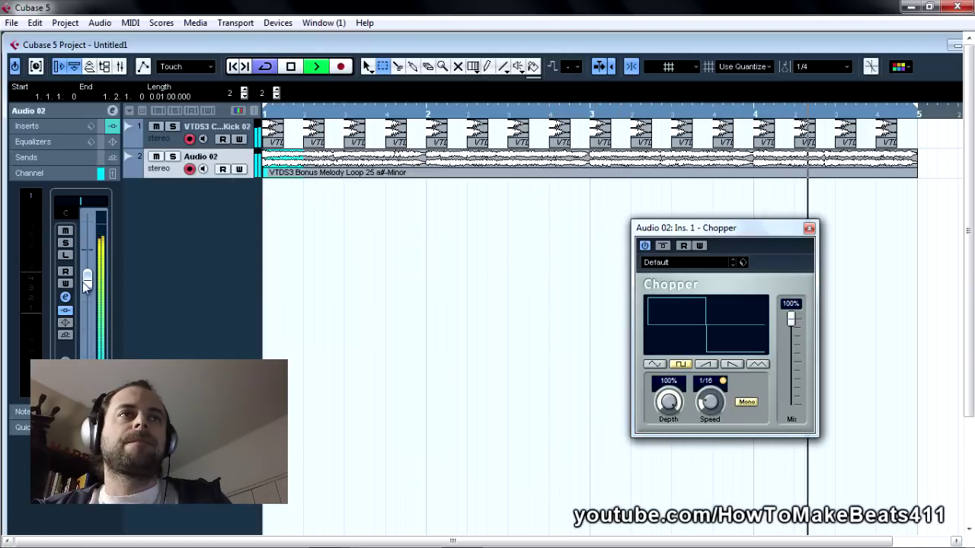
Lower the Audio 02 fader and scroll the Chopper speed to 1/4 T while auditioning
{"action": "left_click_drag", "start_coordinate": [87, 287], "coordinate": [87, 315]}
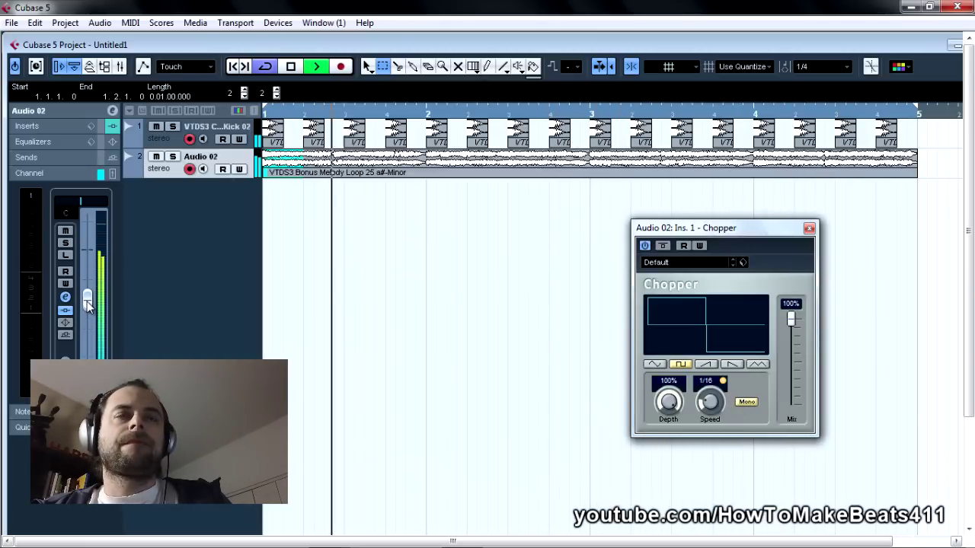
{"action": "key", "text": "space"}
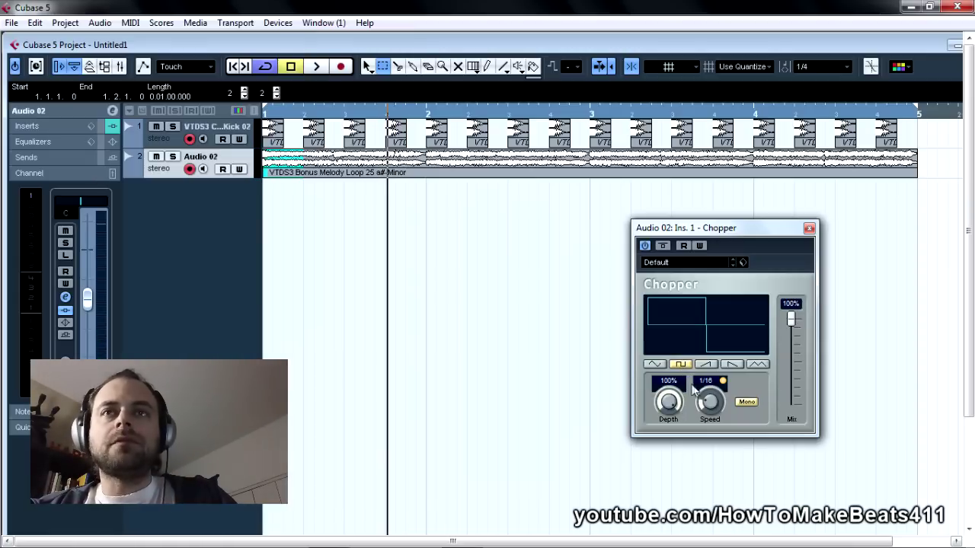
{"action": "scroll", "coordinate": [719, 392], "scroll_direction": "up", "scroll_amount": 1}
{"action": "key", "text": "space"}
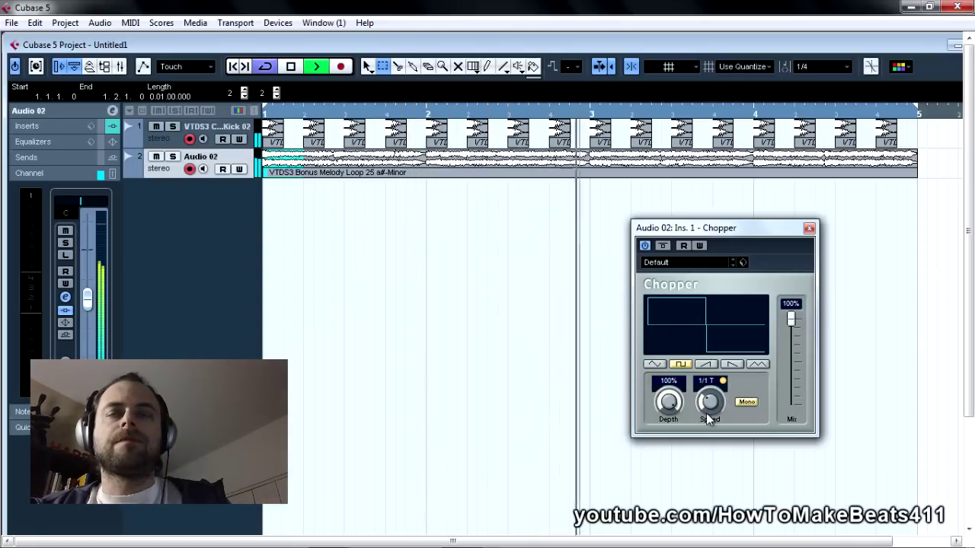
{"action": "scroll", "coordinate": [709, 407], "scroll_direction": "down", "scroll_amount": 1}
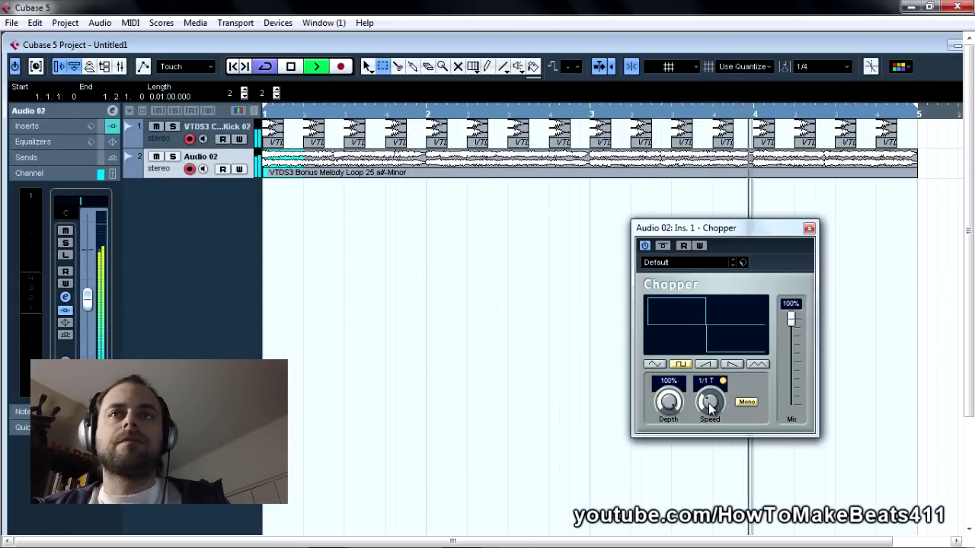
{"action": "scroll", "coordinate": [709, 407], "scroll_direction": "up", "scroll_amount": 6}
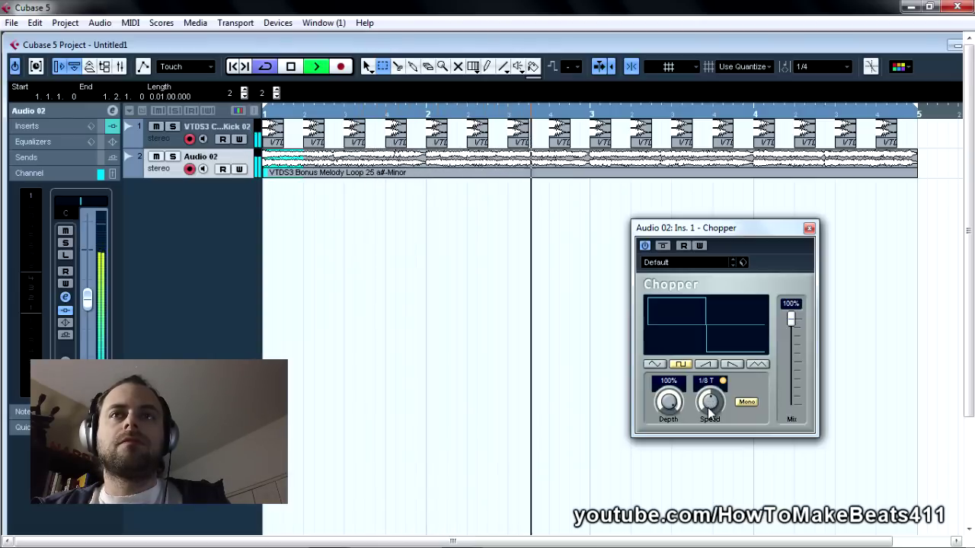
{"action": "scroll", "coordinate": [709, 407], "scroll_direction": "down", "scroll_amount": 2}
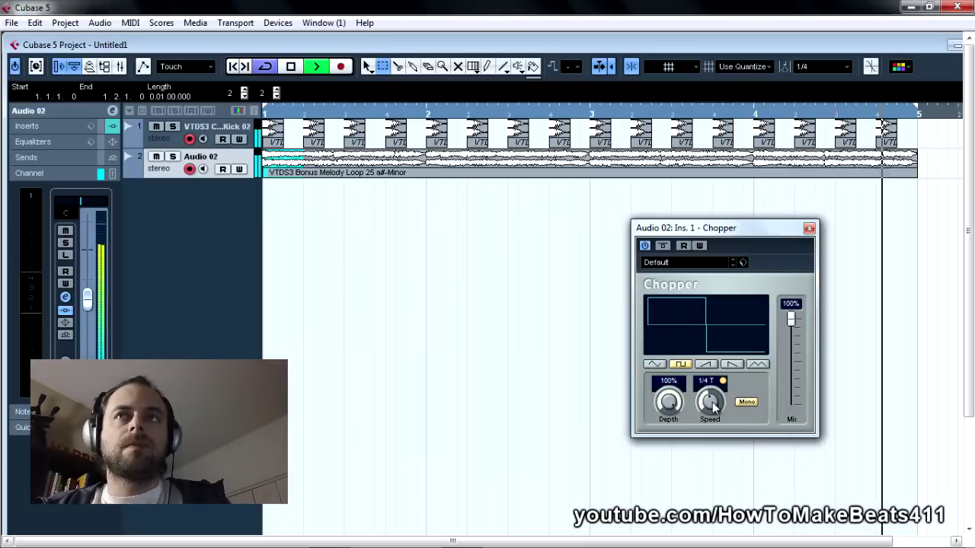
{"action": "key", "text": "space"}
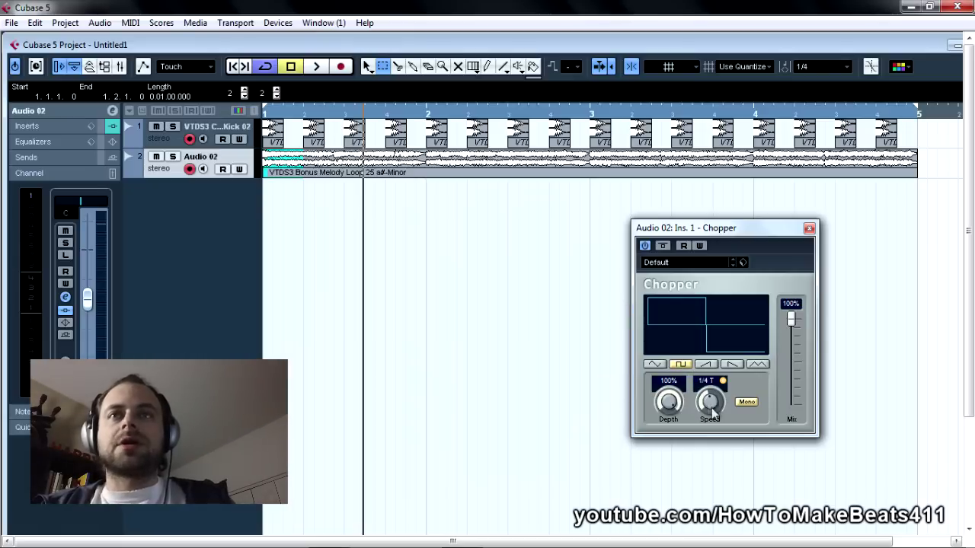
Switch the Chopper to a sawtooth envelope, rewind to the start, and pick the Object Selection tool
{"action": "left_click", "coordinate": [701, 366]}
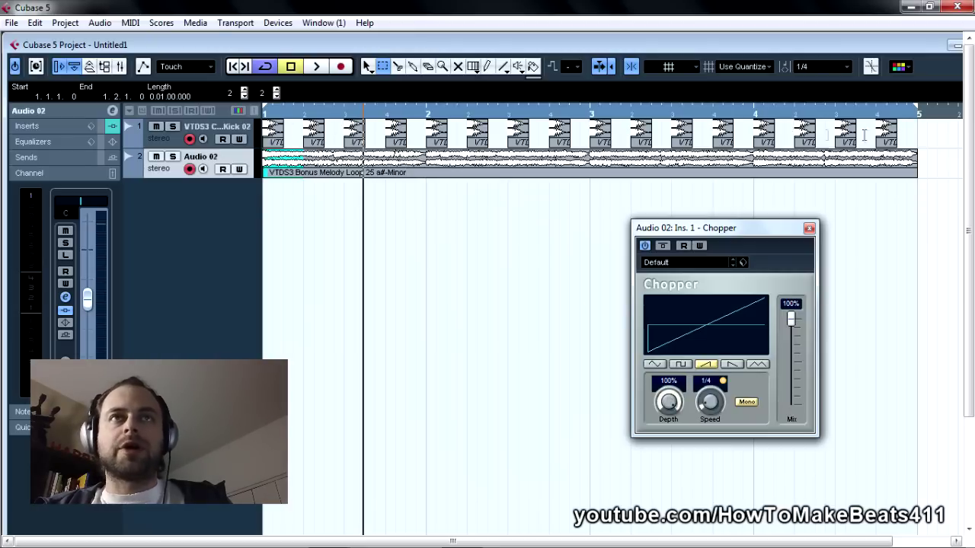
{"action": "left_click", "coordinate": [231, 66]}
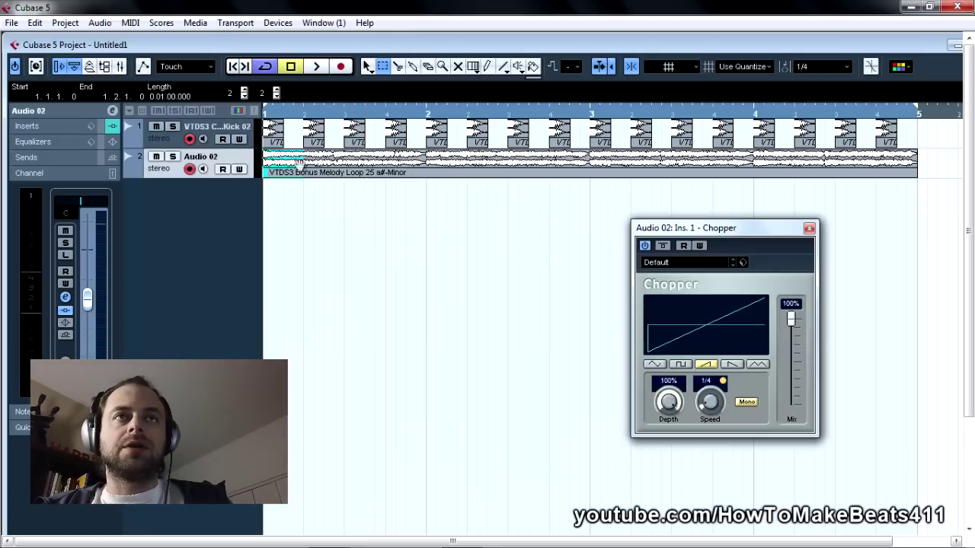
{"action": "key", "text": "1"}
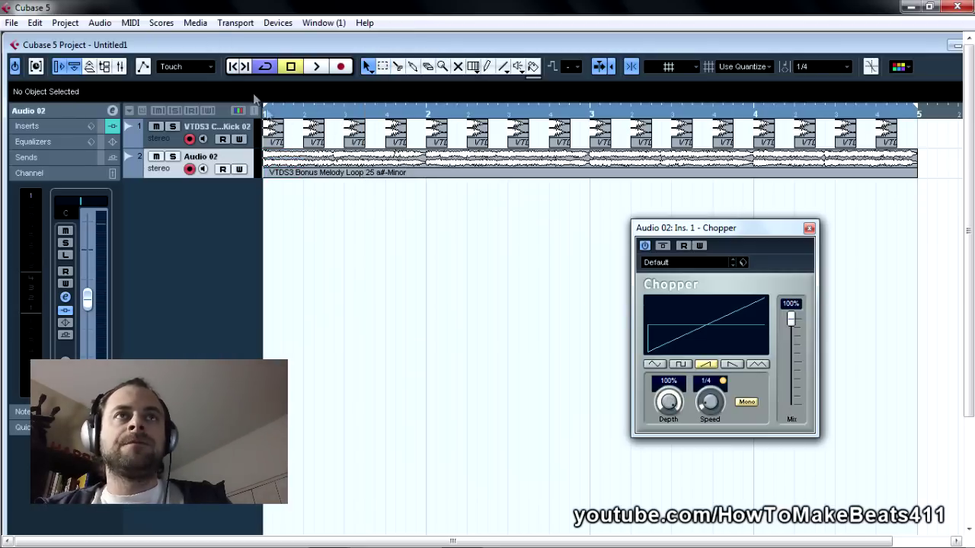
{"action": "key", "text": "space"}
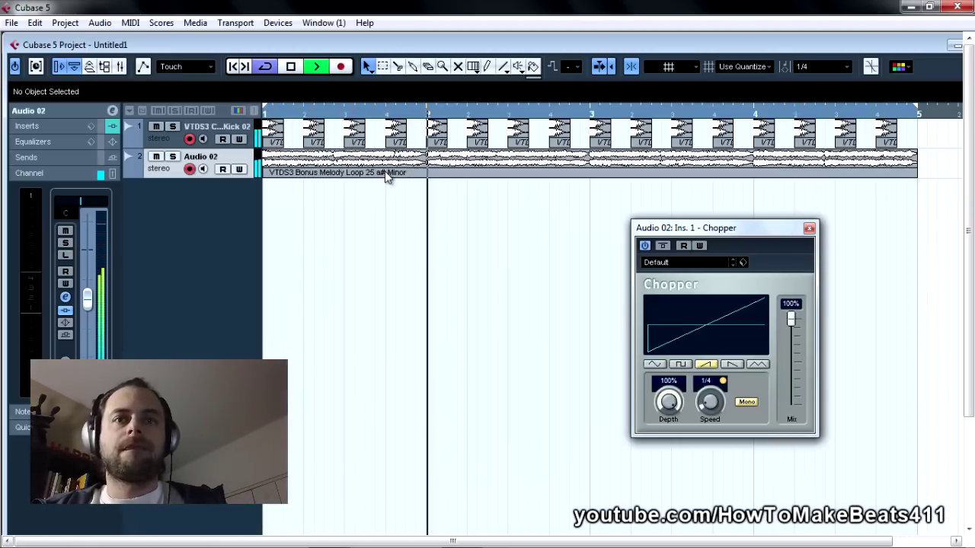
{"action": "key", "text": "space"}
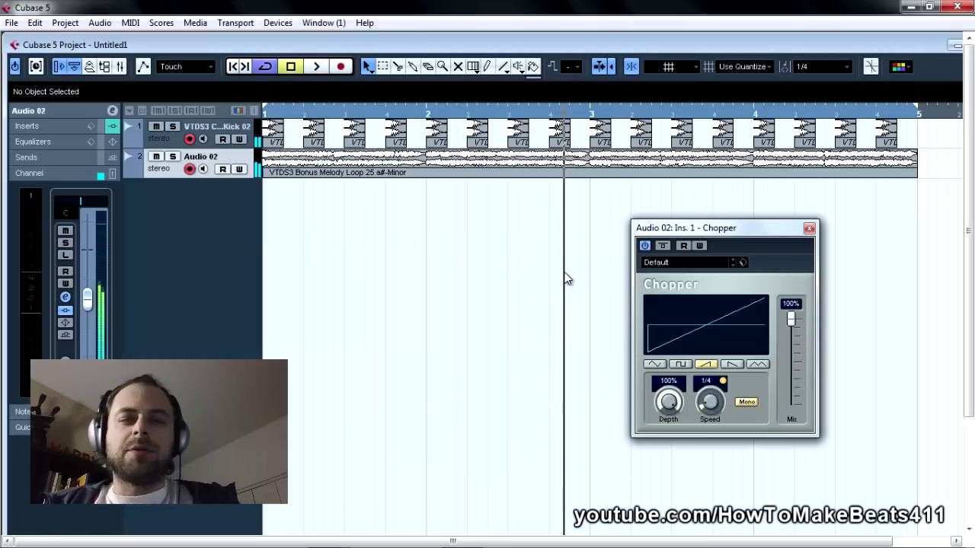